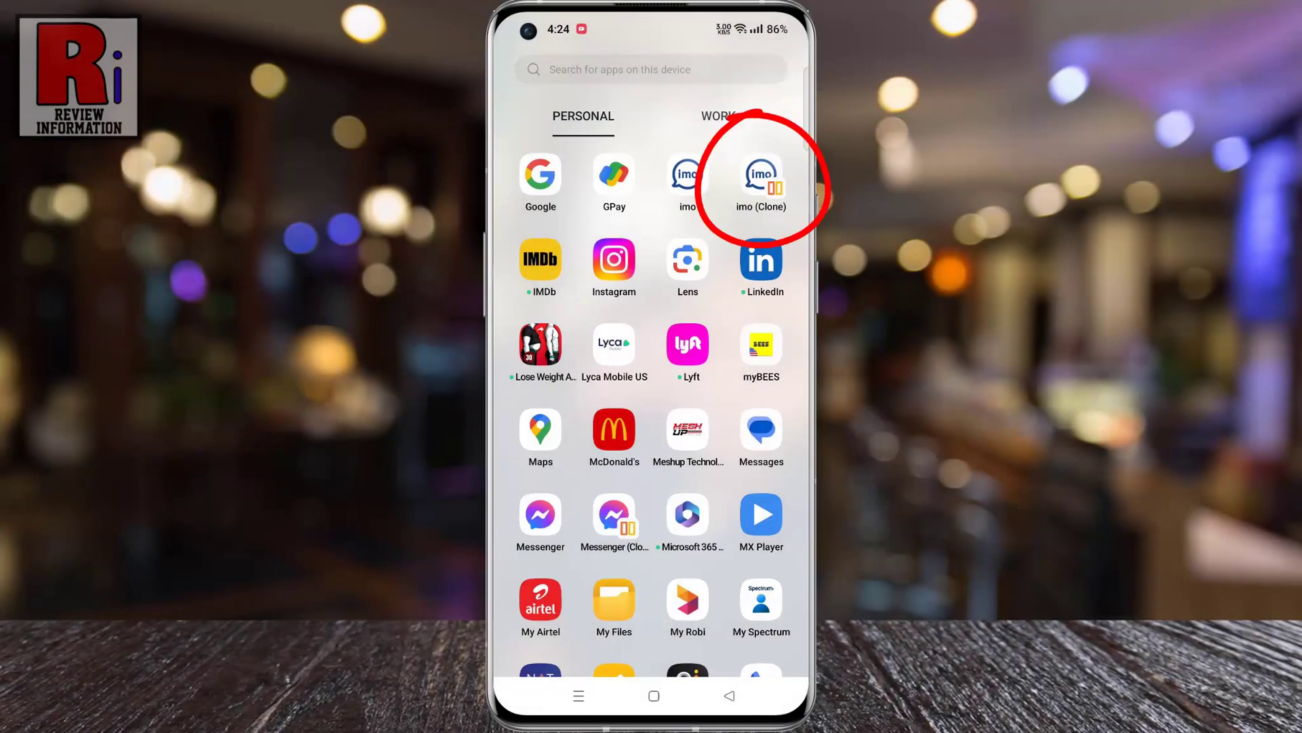
# Launch imo and go from the profile page to Settings
pyautogui.click(761, 178)
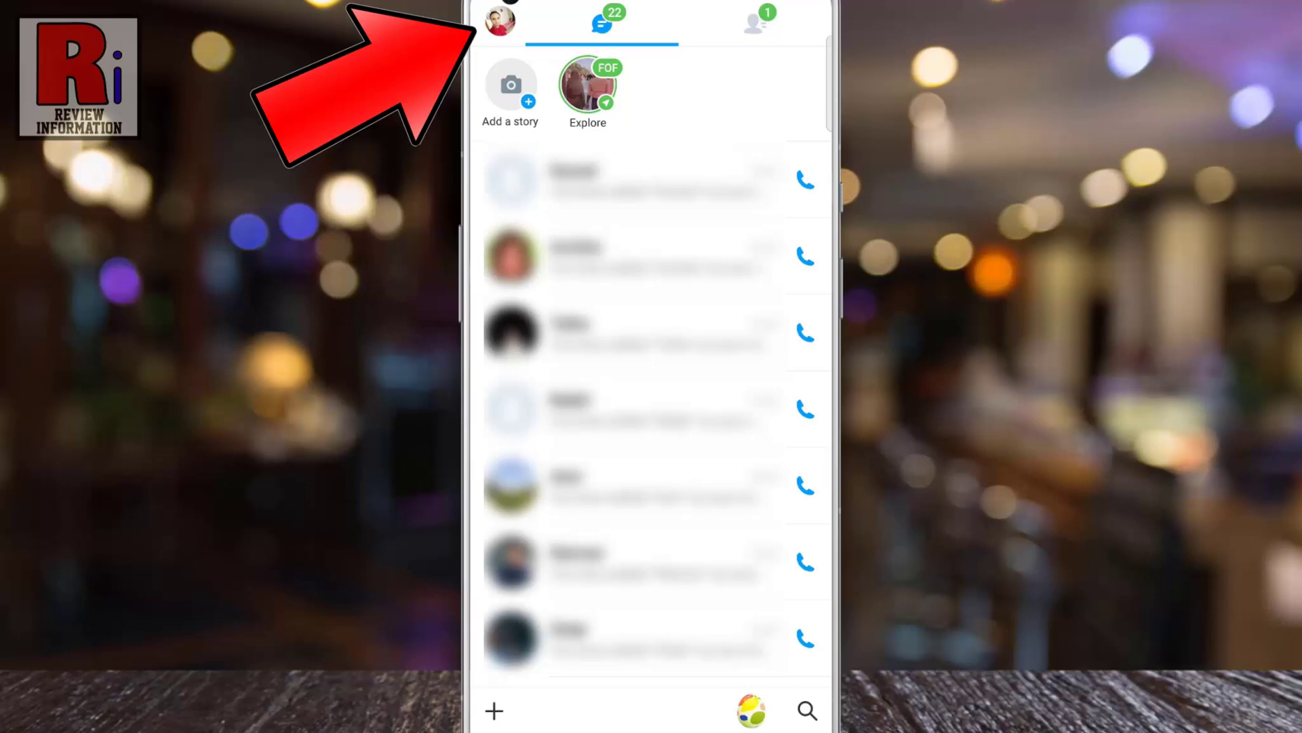
pyautogui.click(499, 19)
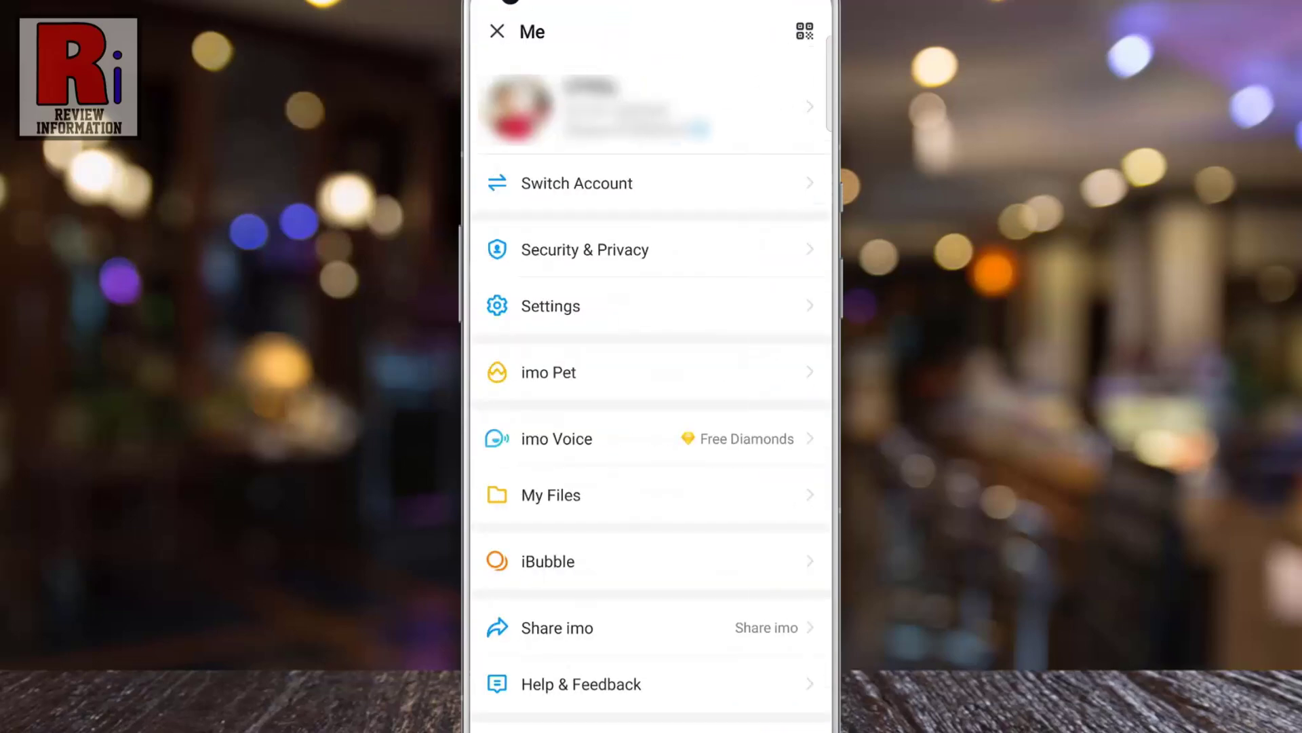
pyautogui.click(780, 299)
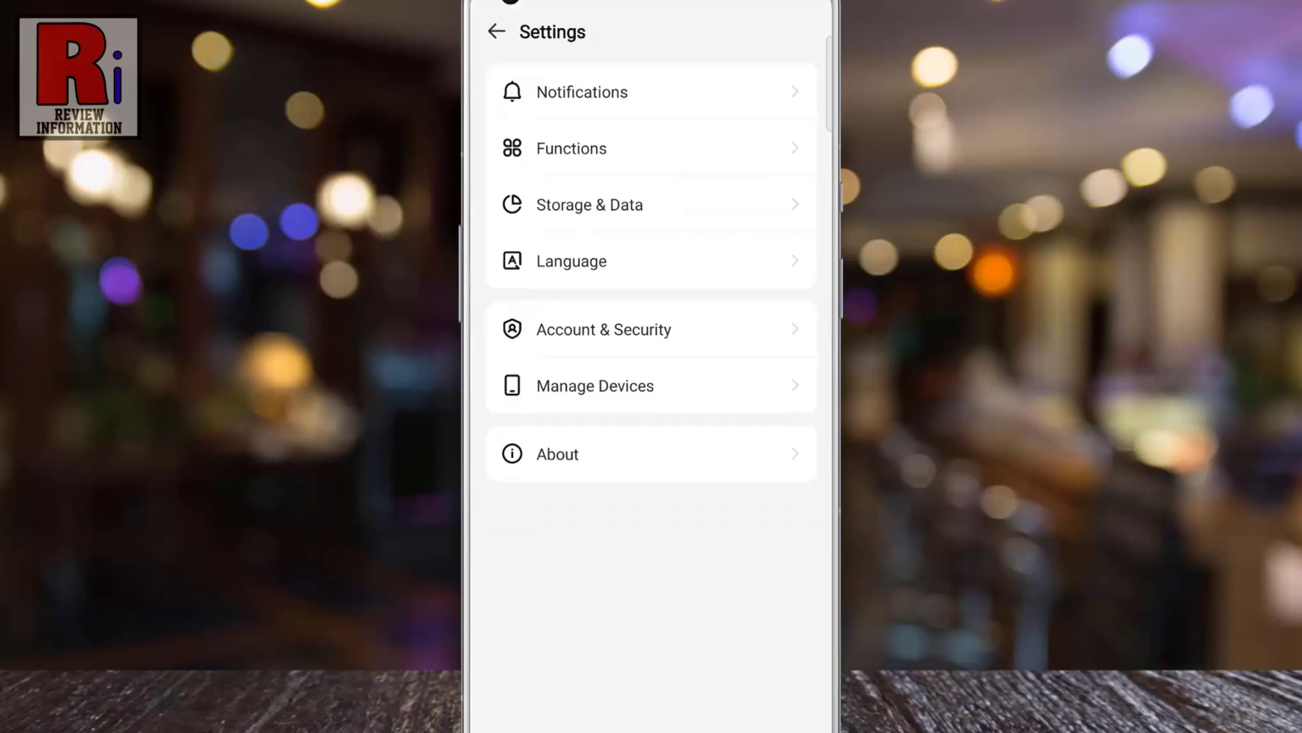
# In Functions, switch off the imo Pet Overall Feature toggle
pyautogui.click(572, 148)
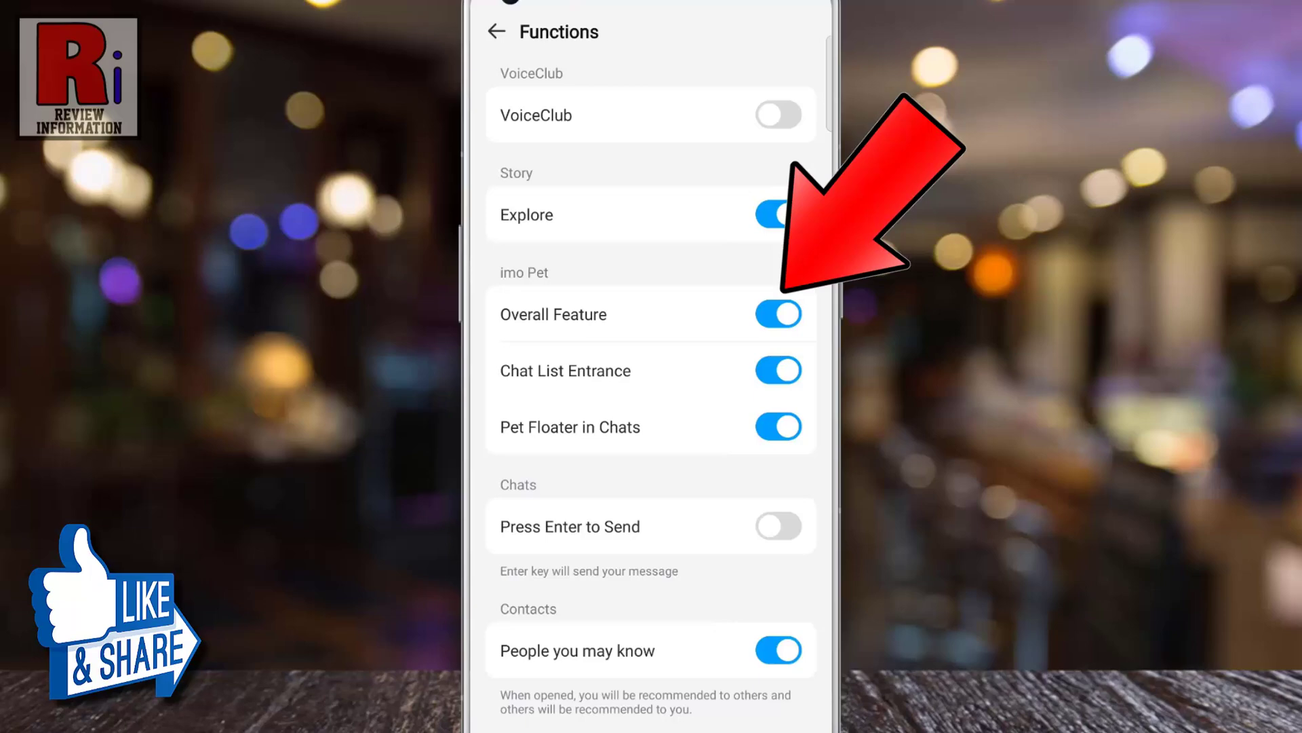
pyautogui.click(779, 313)
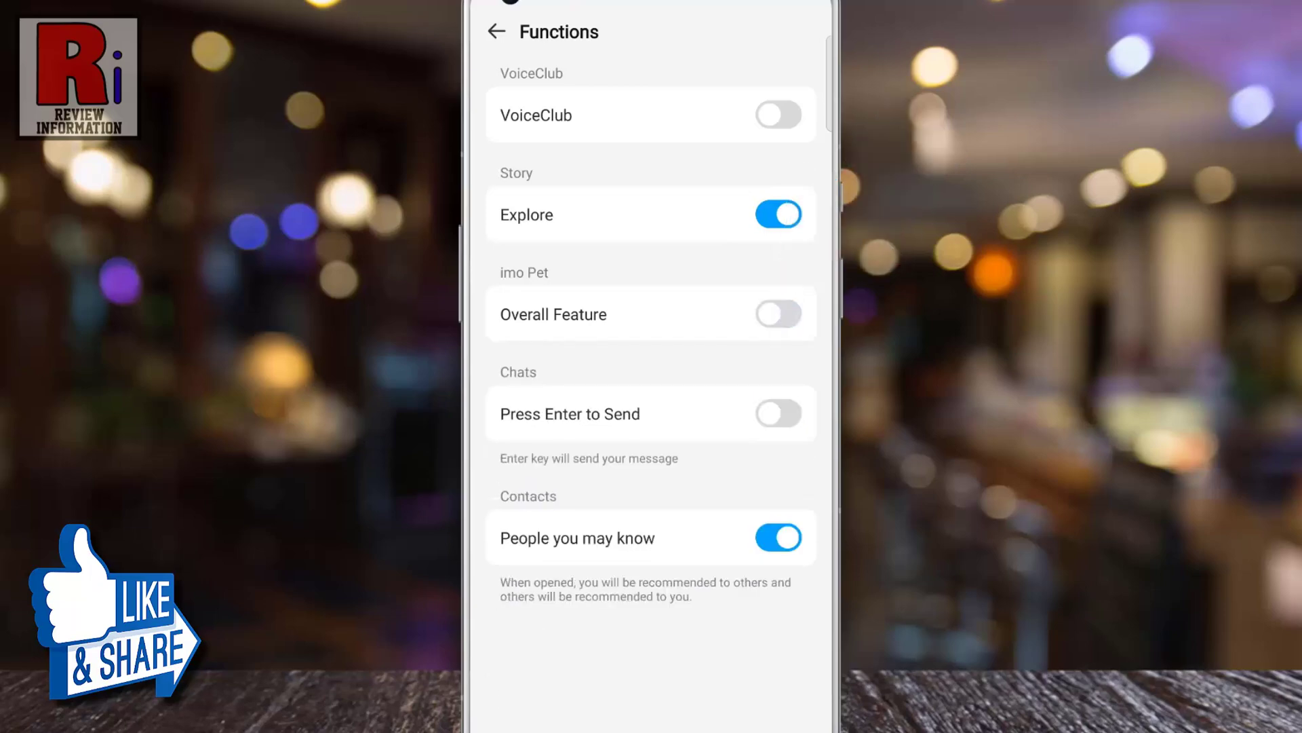
# Back out of Functions and Settings to the imo chats list
pyautogui.press('Escape')
pyautogui.press('Escape')
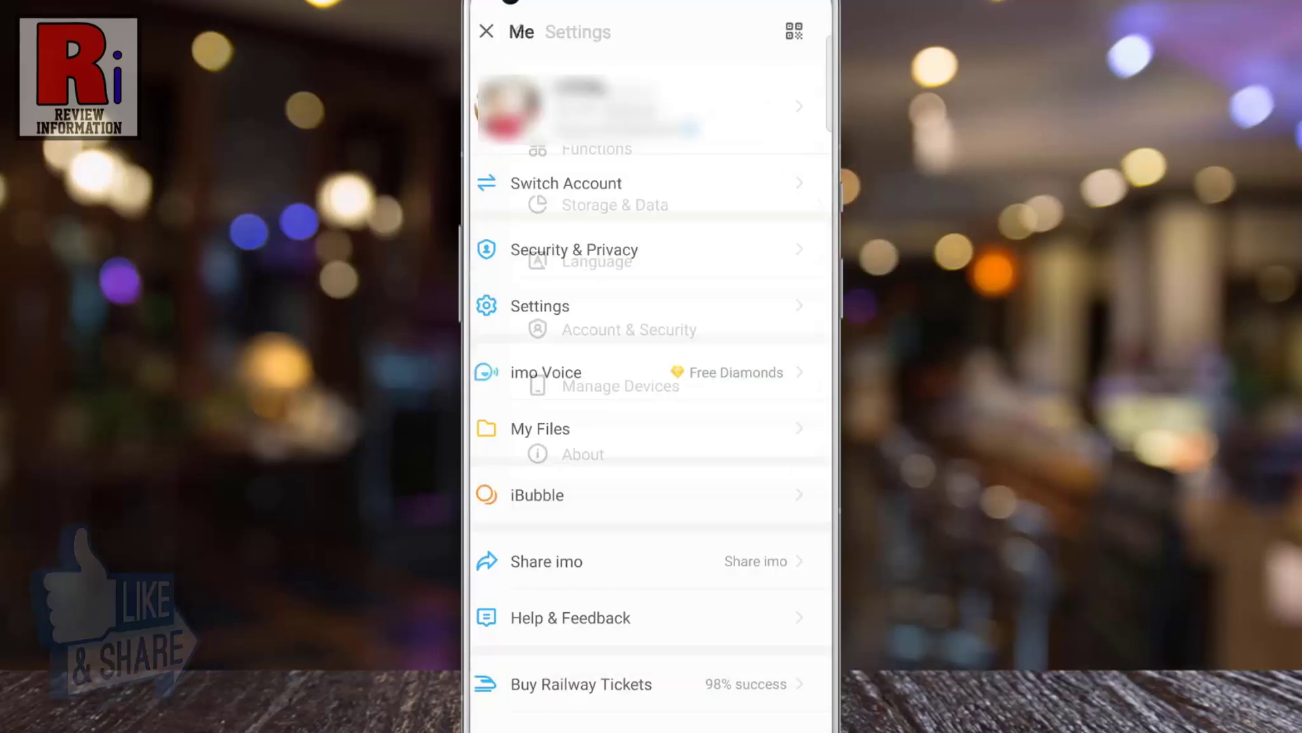
pyautogui.press('Escape')
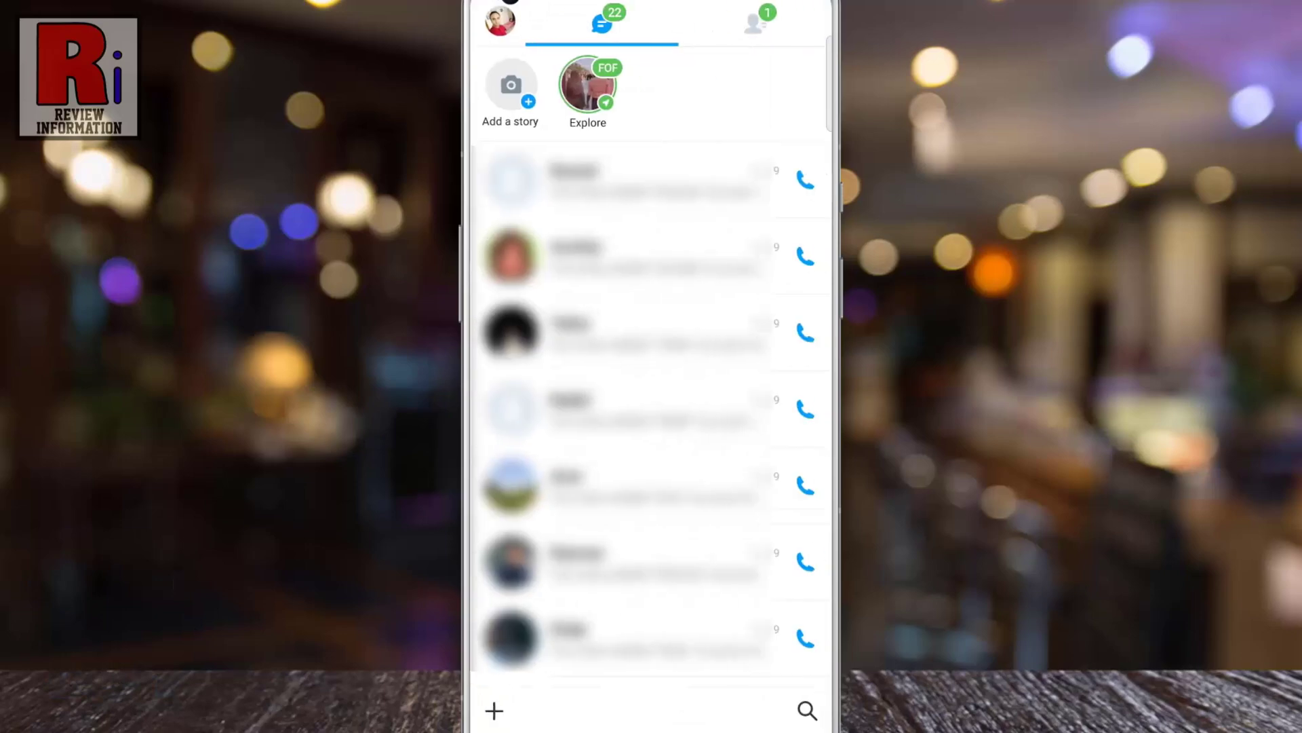